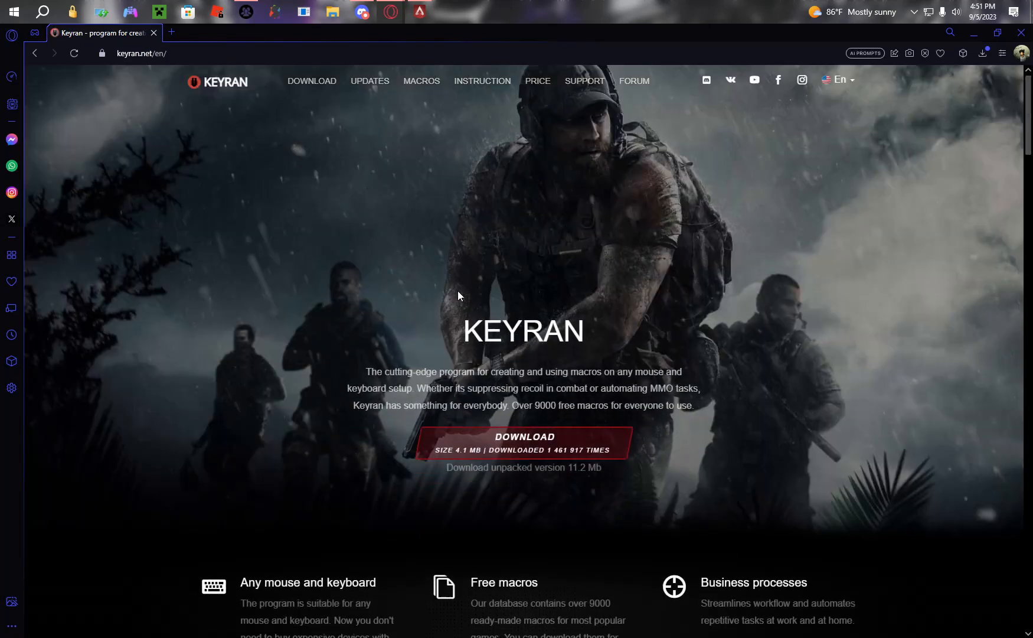
Browse the Keyran site's macros catalogue to reach the games list
left_click(426, 84)
scroll(618, 359, "down", 5)
scroll(724, 424, "down", 1)
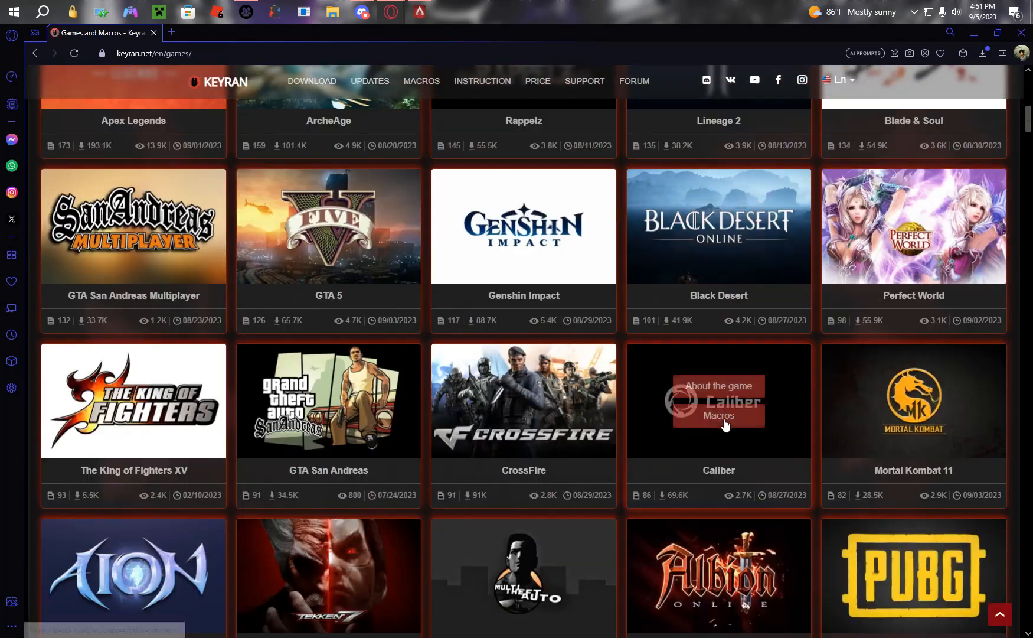
scroll(725, 426, "down", 10)
scroll(802, 405, "down", 10)
scroll(756, 459, "down", 2)
scroll(742, 431, "up", 5)
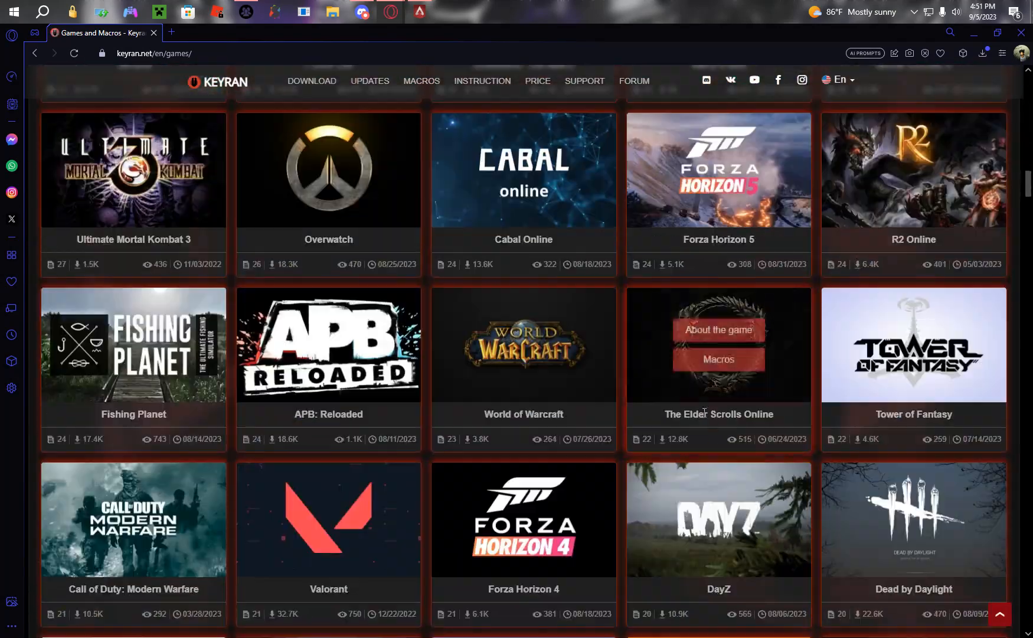
scroll(705, 412, "up", 10)
scroll(214, 350, "up", 5)
scroll(215, 350, "up", 5)
scroll(196, 346, "up", 3)
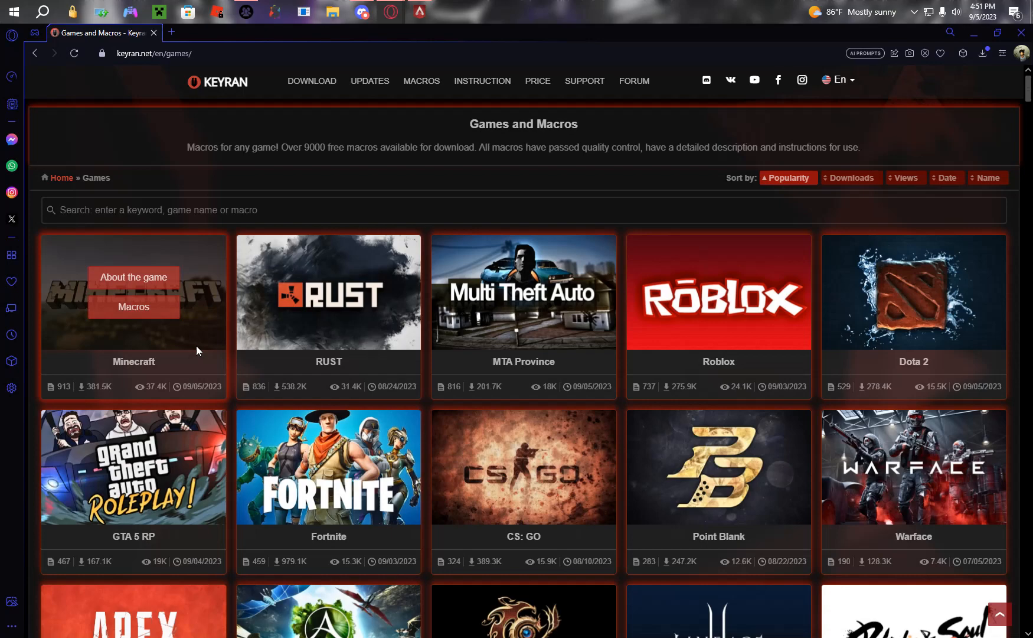
scroll(197, 346, "down", 2)
Download the 'Jitter for flatline' macro file from the Apex Legends macros list
mouse_move(133, 617)
left_click(159, 457)
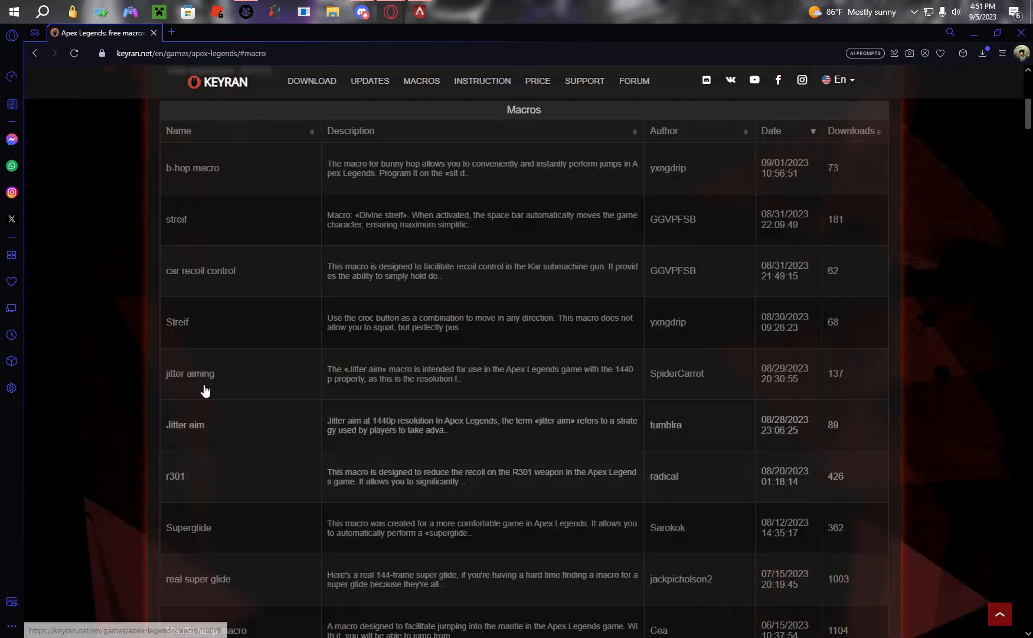
scroll(243, 251, "down", 4)
scroll(323, 291, "down", 1)
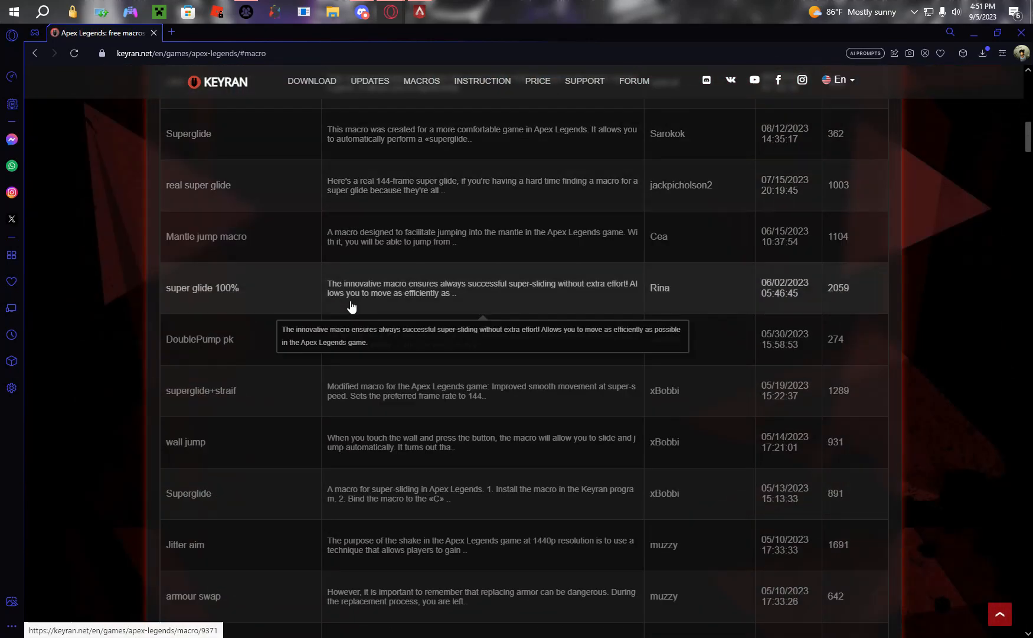
scroll(258, 428, "down", 4)
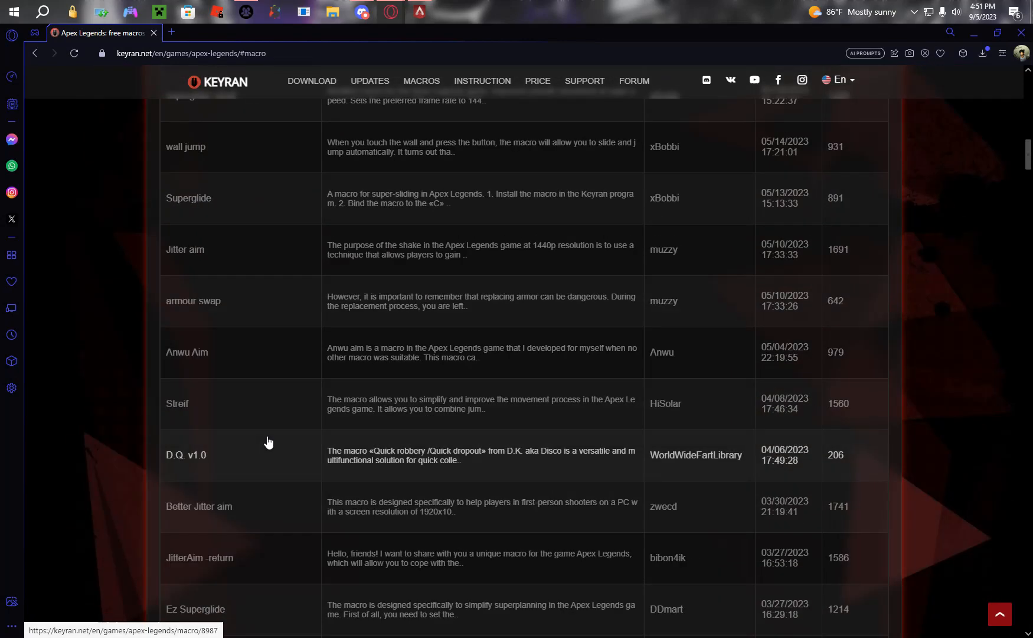
scroll(268, 442, "down", 2)
scroll(254, 422, "down", 1)
scroll(209, 314, "down", 5)
scroll(231, 372, "down", 3)
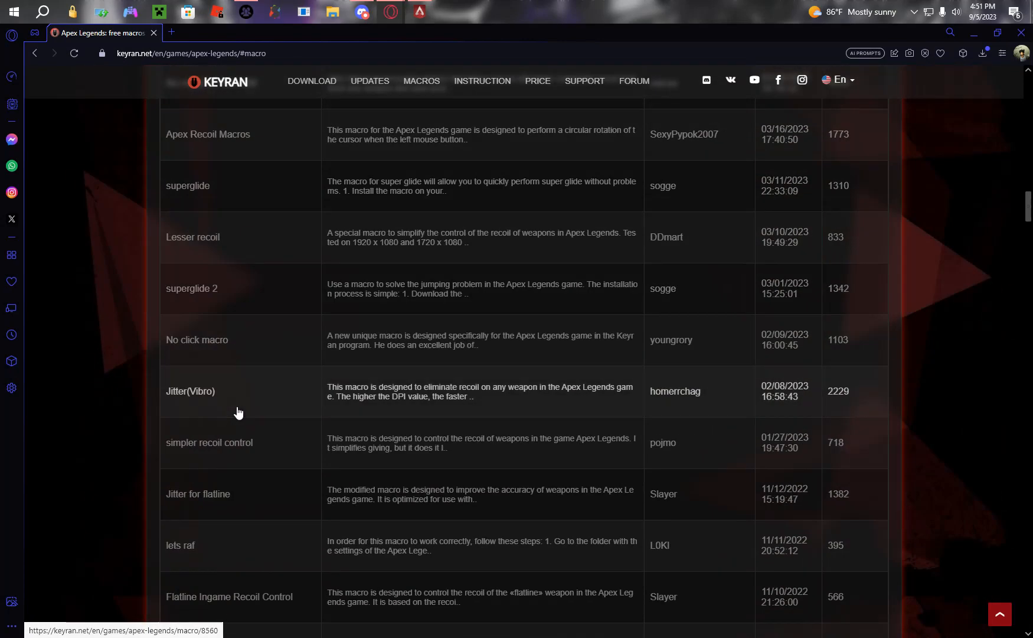
scroll(238, 413, "down", 2)
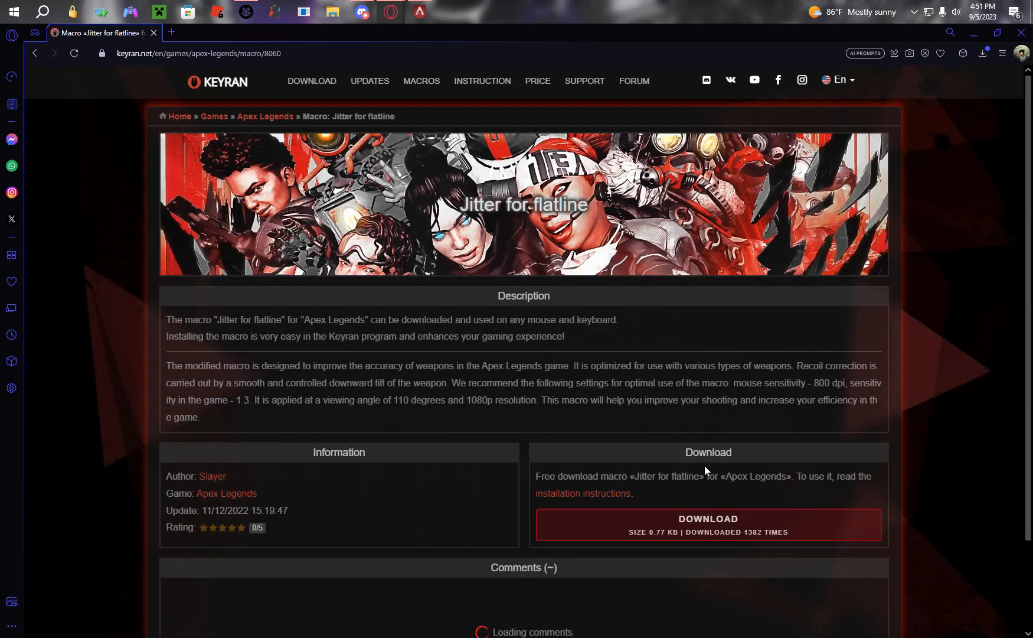
left_click(685, 523)
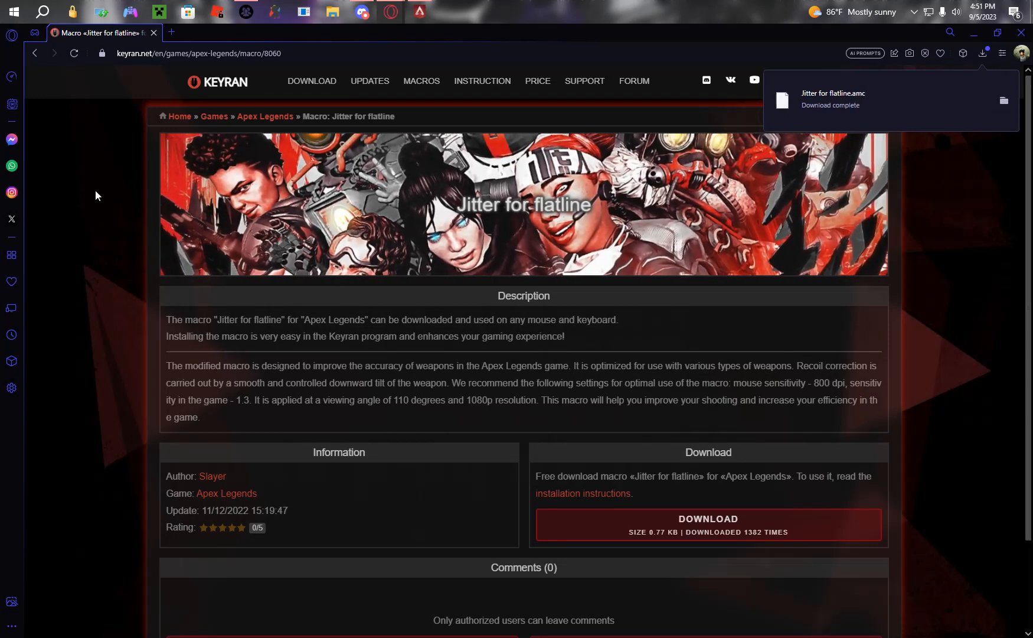
Launch the Keyran desktop app via Windows Search for 'keyran'
key("super")
type("keyran")
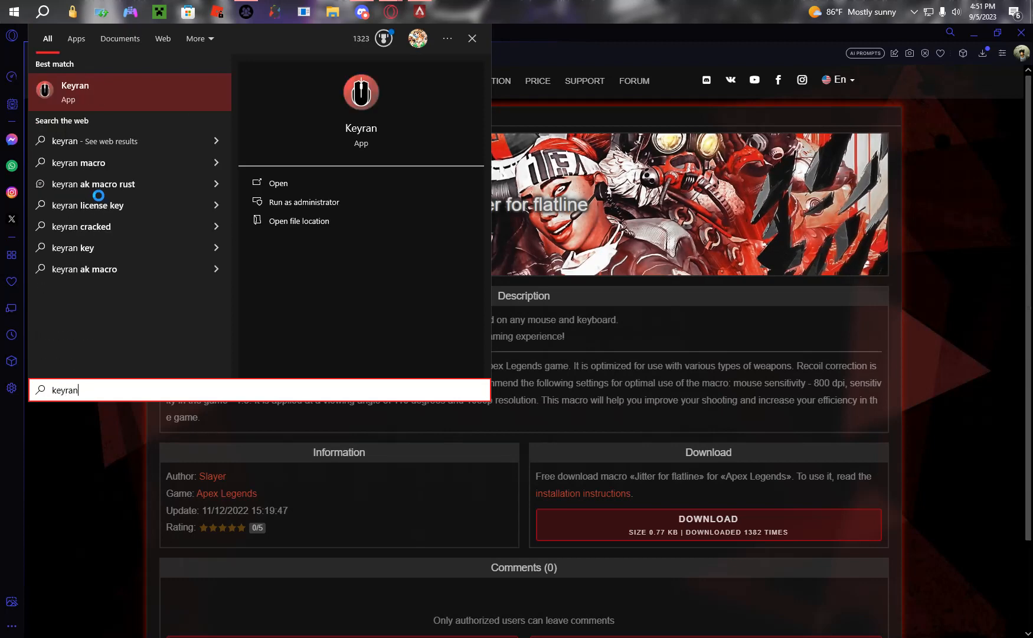
left_click(361, 185)
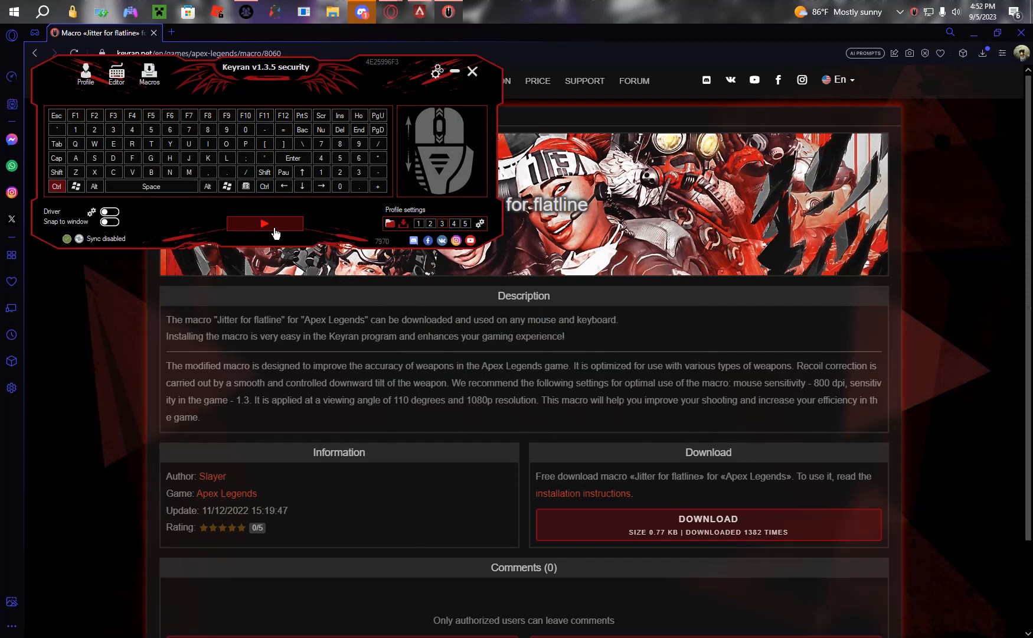
Clear the Ctrl key's assignment to 'Not chosen' and bring up the macro editor
left_click(57, 190)
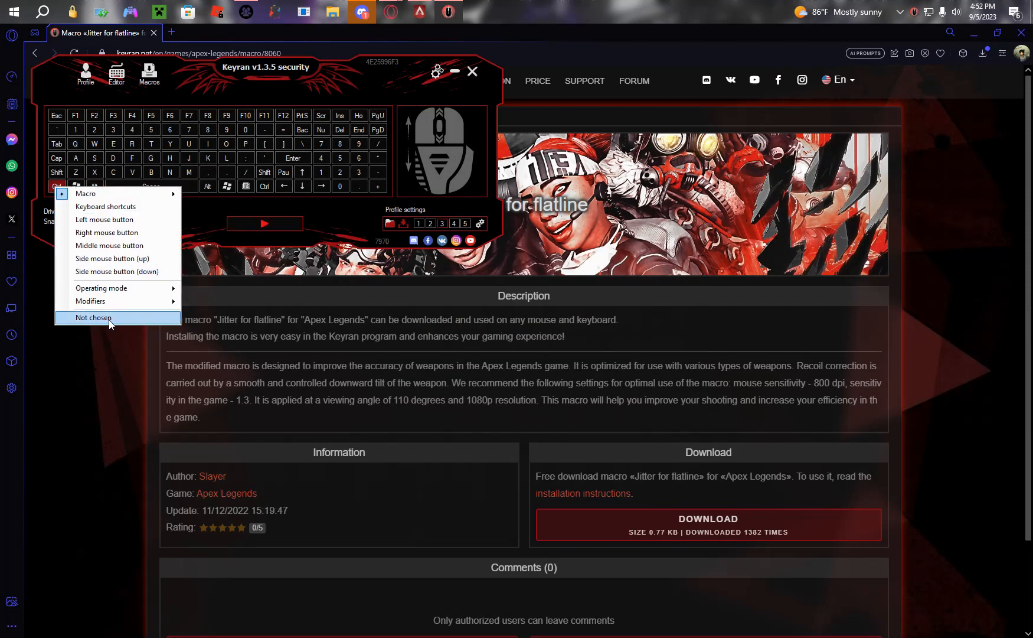
left_click(80, 319)
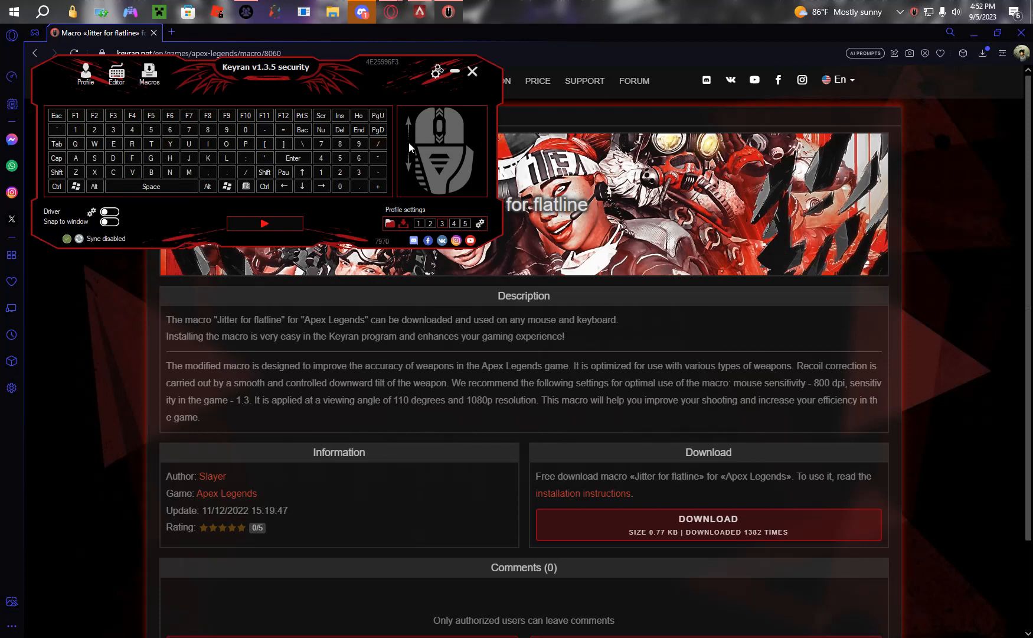
left_click(116, 74)
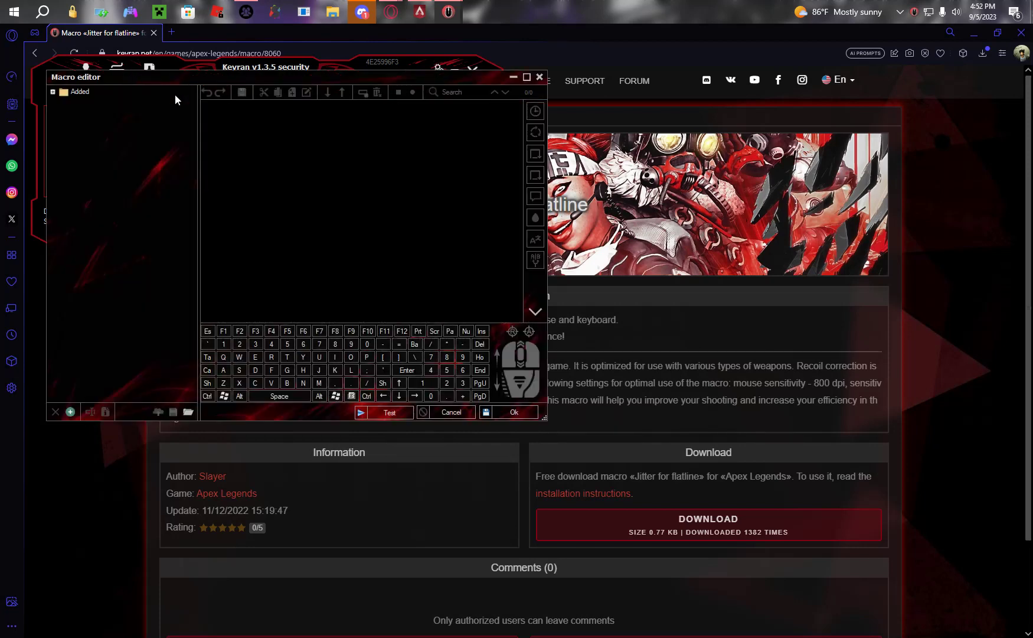
Import 'Jitter for flatline.amc' from the Downloads folder into the macro list
left_click(189, 413)
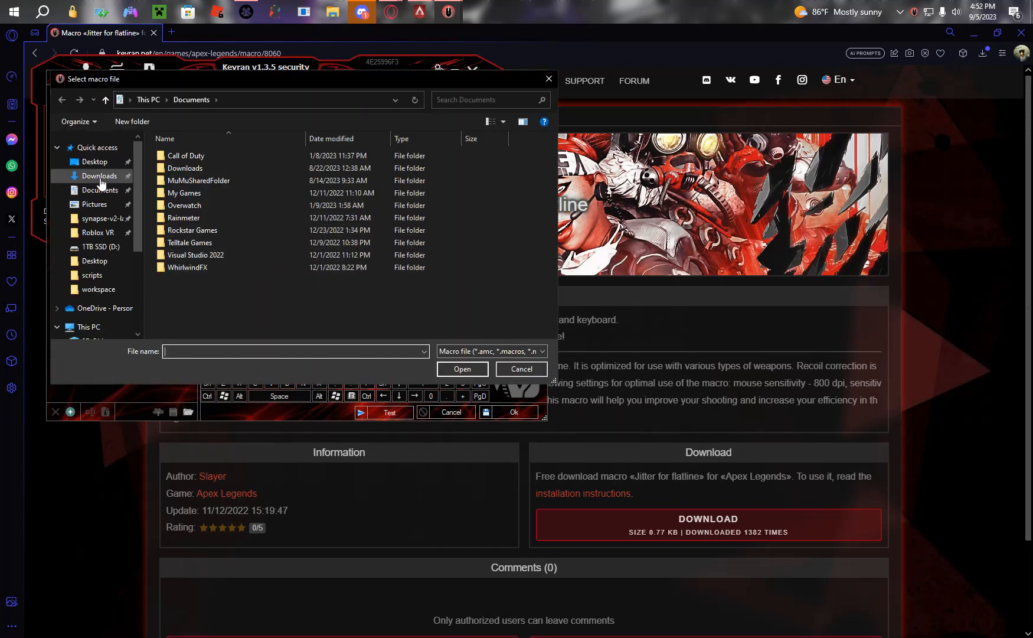
left_click(98, 174)
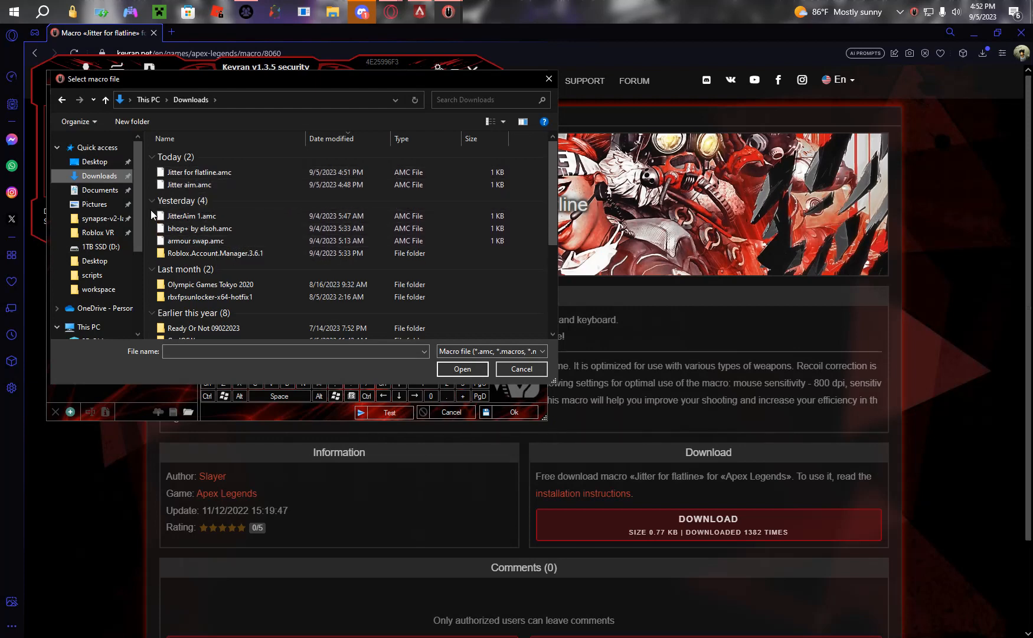
left_click(198, 176)
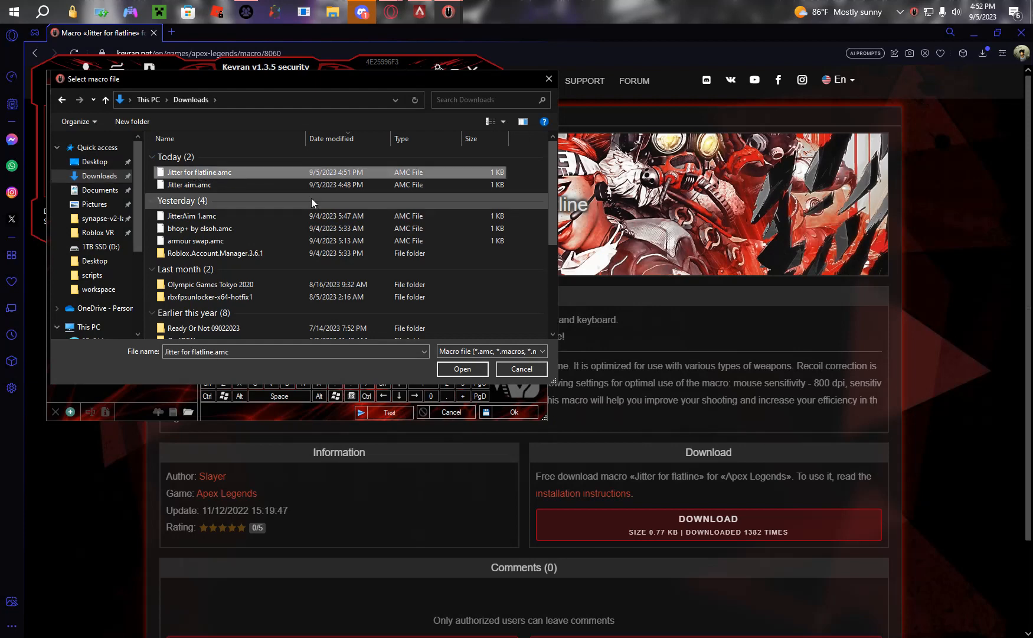
left_click(460, 371)
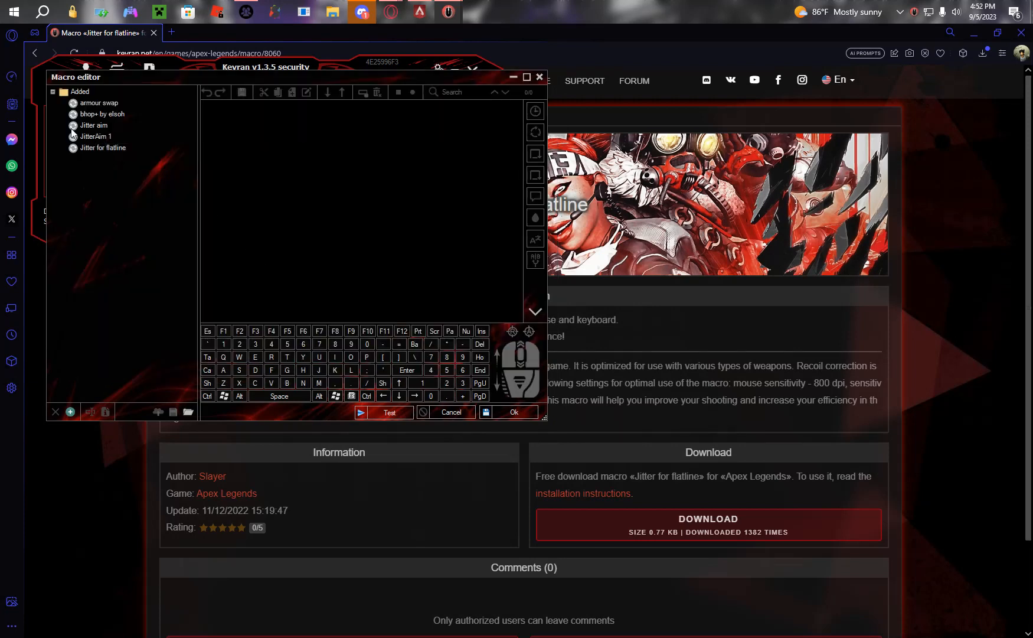
Delete the old 'Jitter aim' macro, review Jitter for flatline's steps, and close the editor
right_click(101, 128)
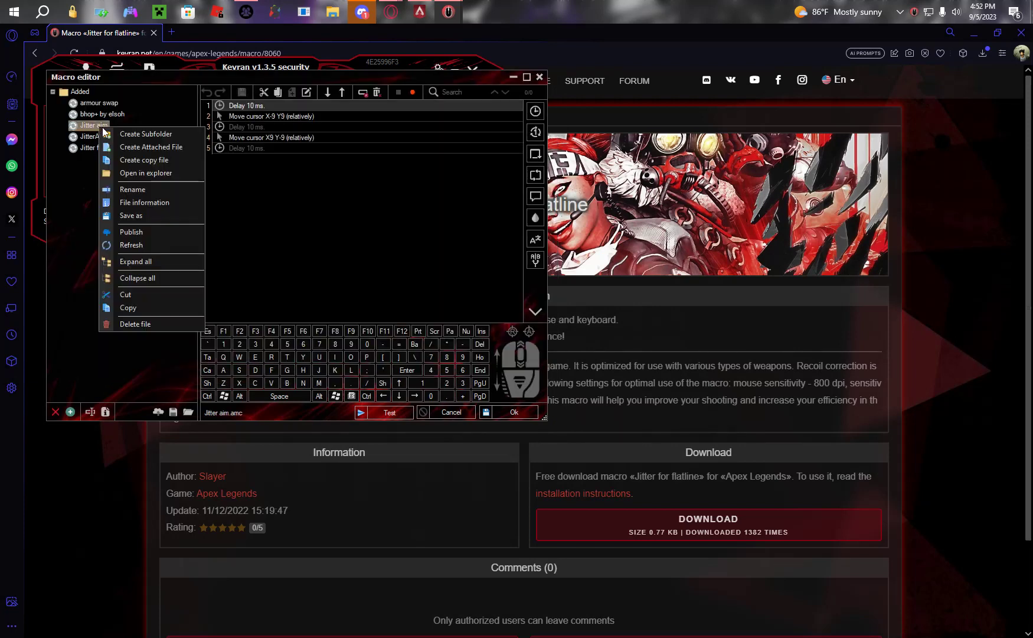
left_click(135, 326)
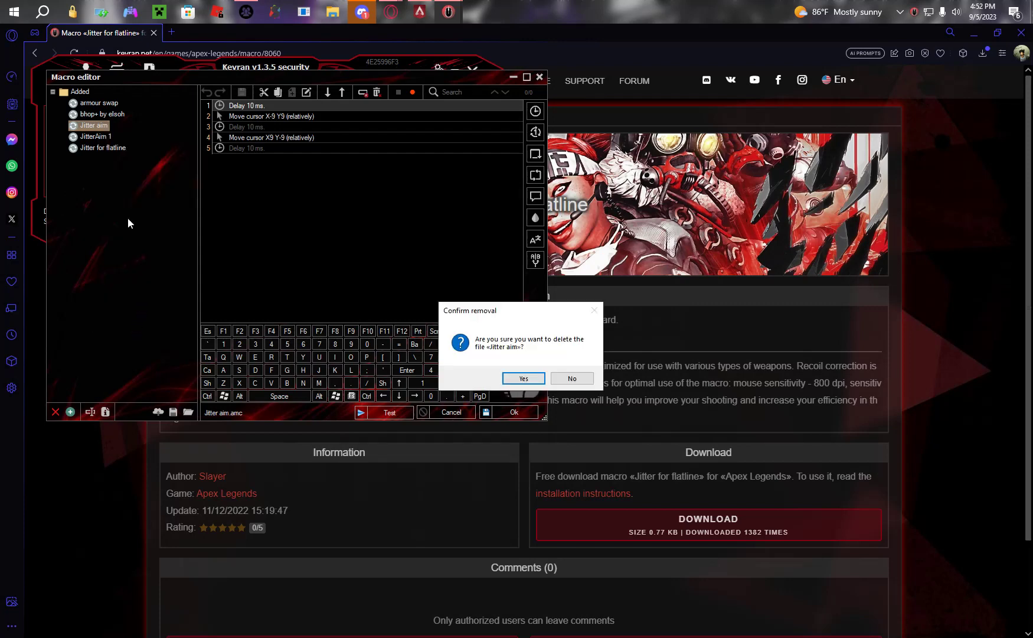
left_click(522, 380)
left_click(114, 140)
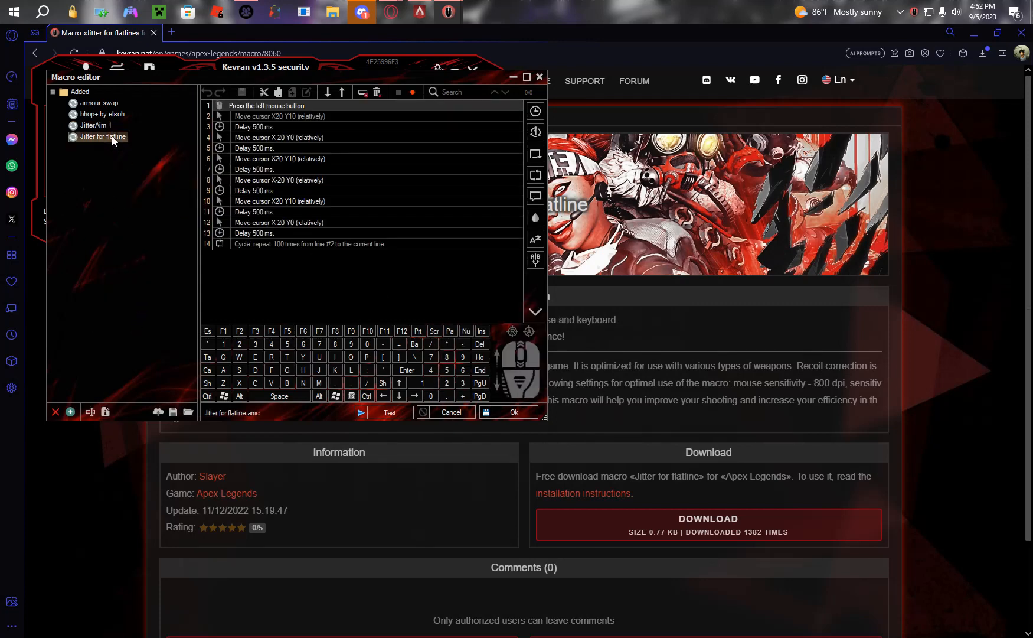
left_click(539, 78)
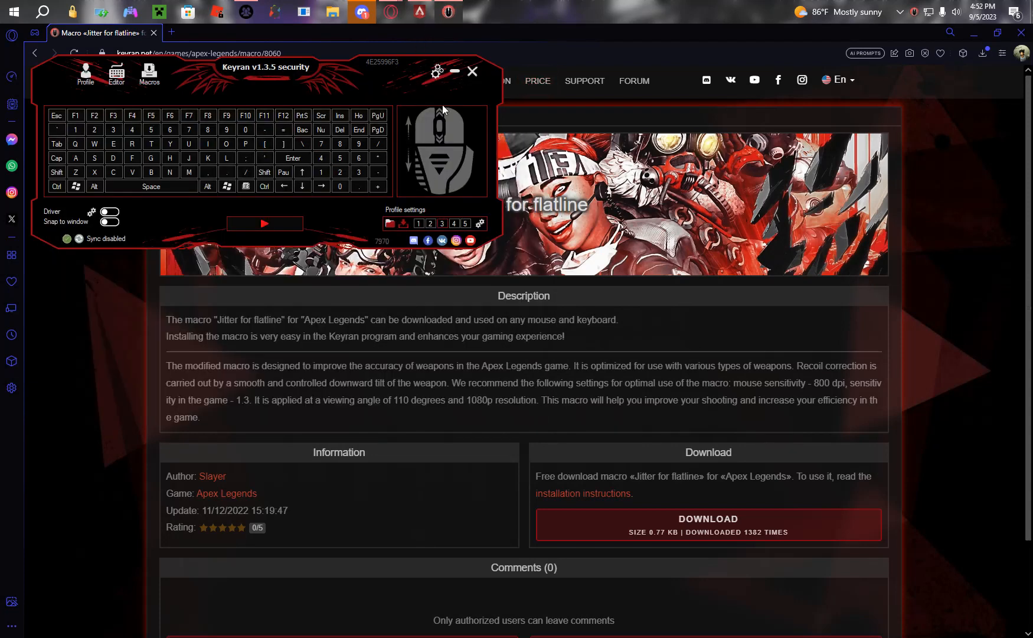
Assign the added 'Jitter for flatline' macro to the Ctrl key
left_click(58, 189)
mouse_move(121, 194)
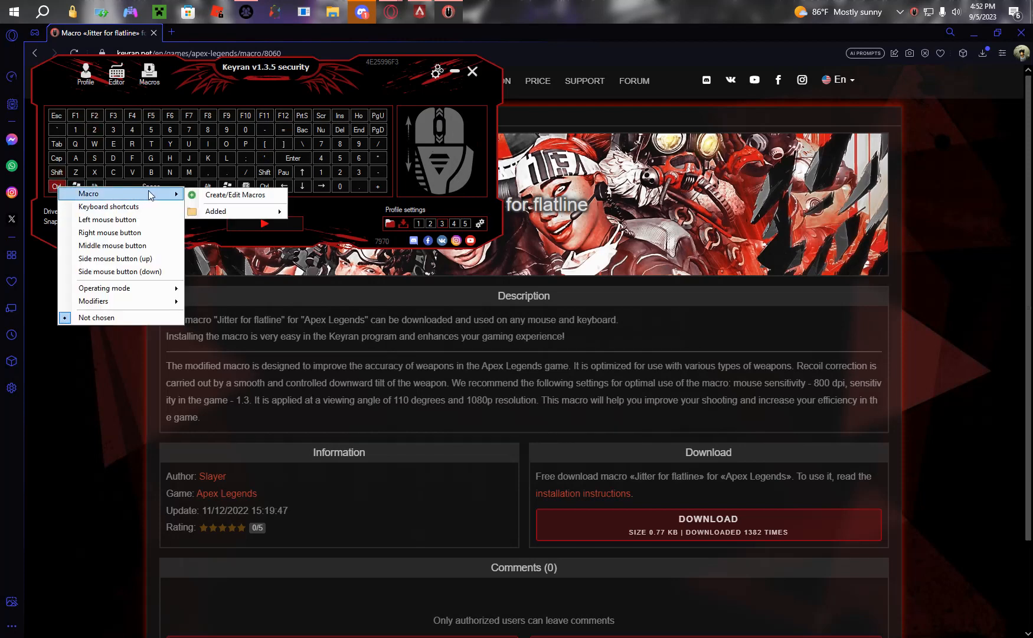
mouse_move(235, 211)
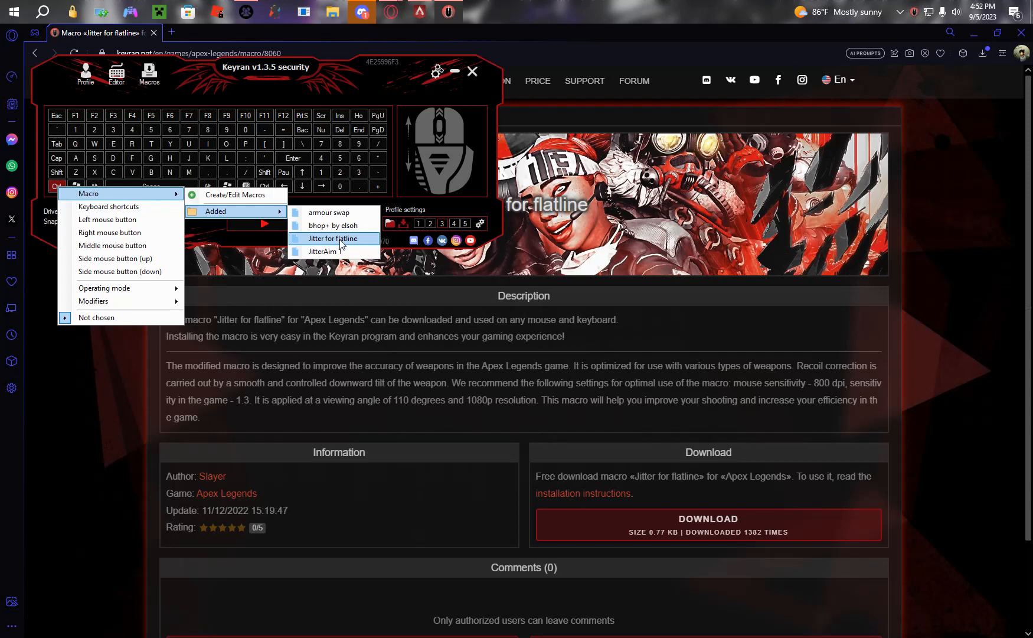
left_click(341, 240)
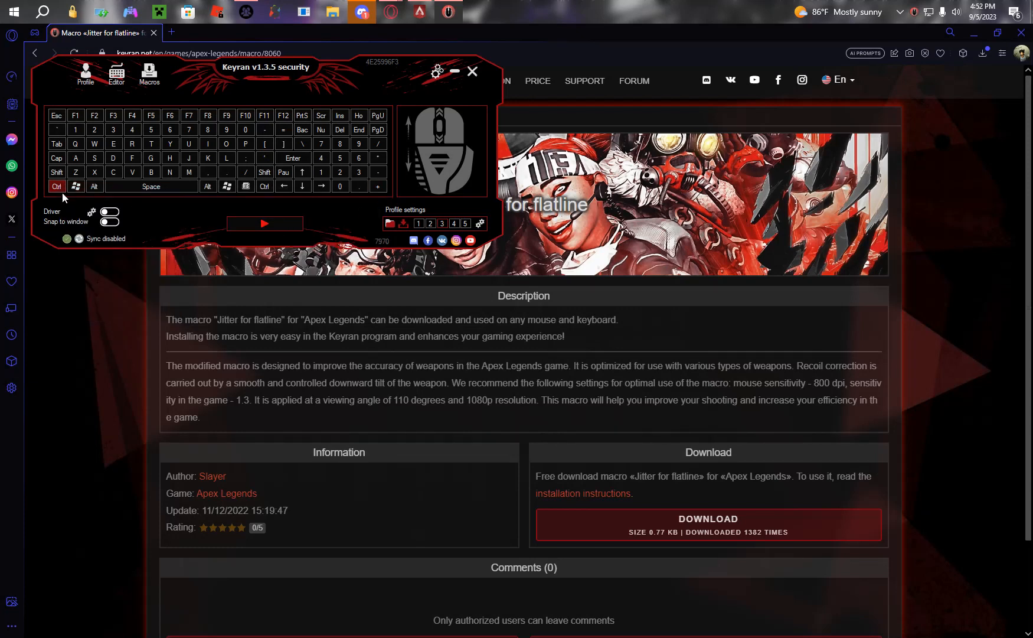
Start macro playback, hide Keyran, and highlight the banner title on the macro web page
left_click(265, 225)
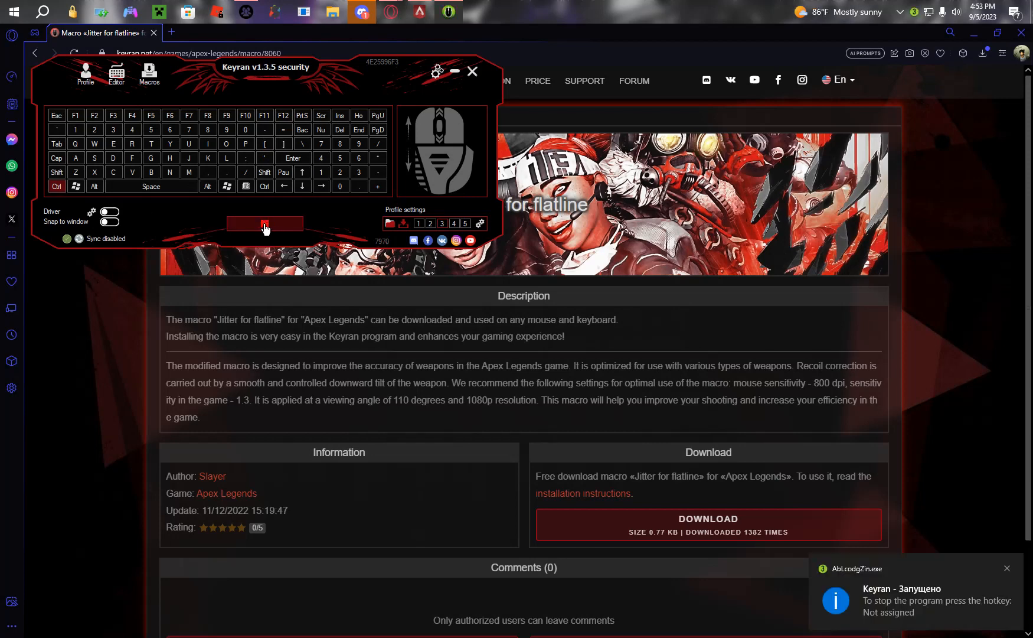
left_click(629, 256)
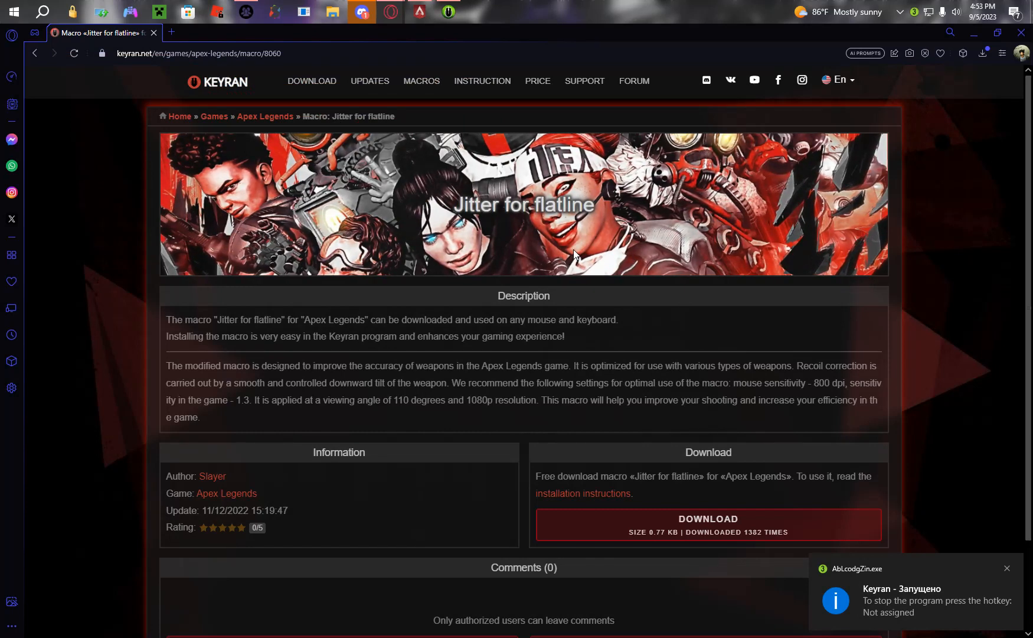
left_click_drag(570, 249, 583, 261)
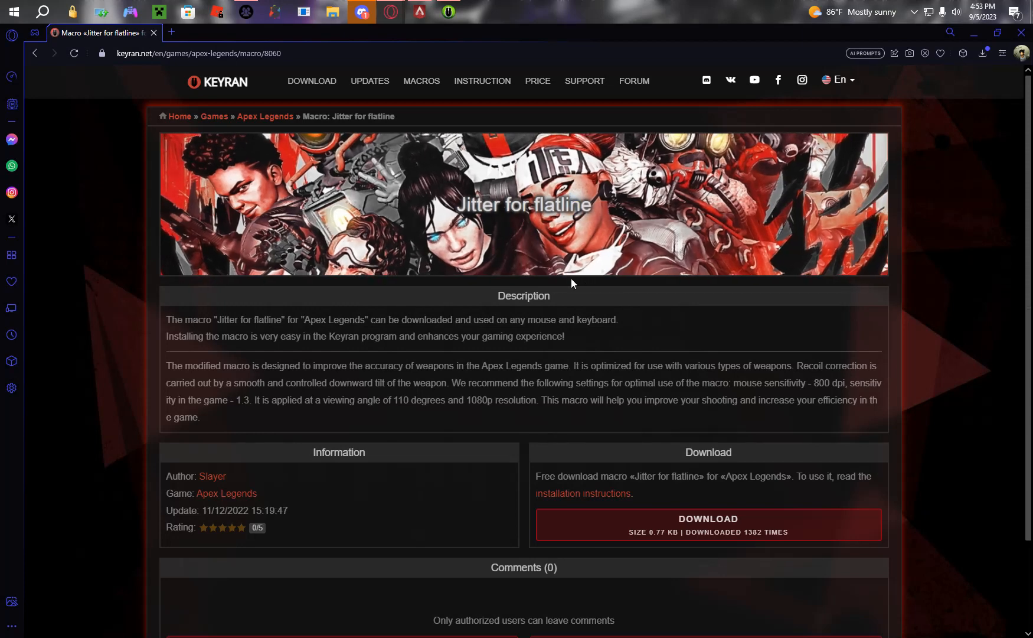
left_click_drag(572, 276, 572, 288)
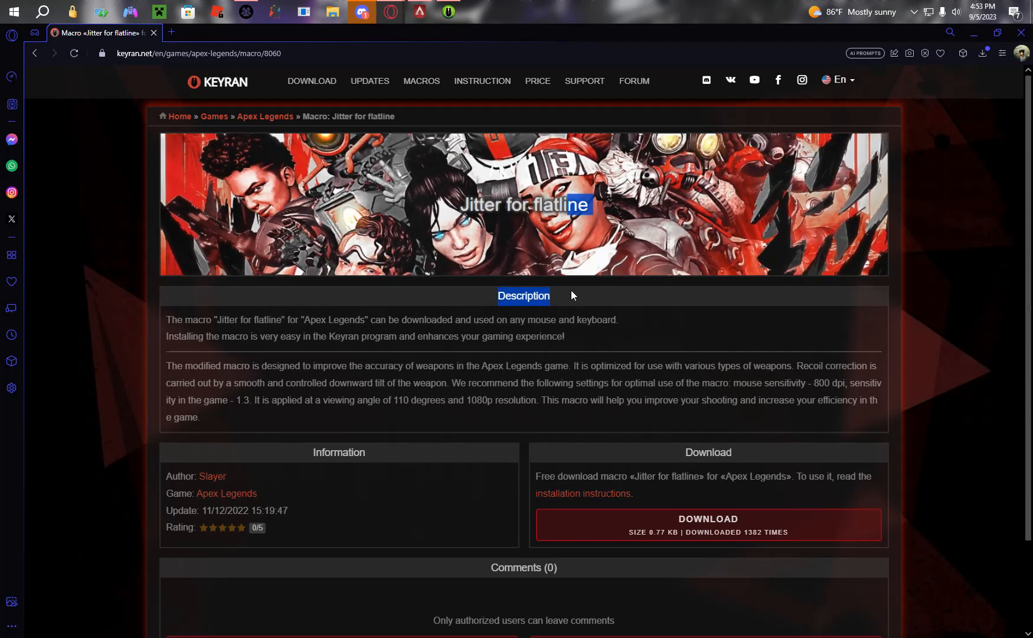